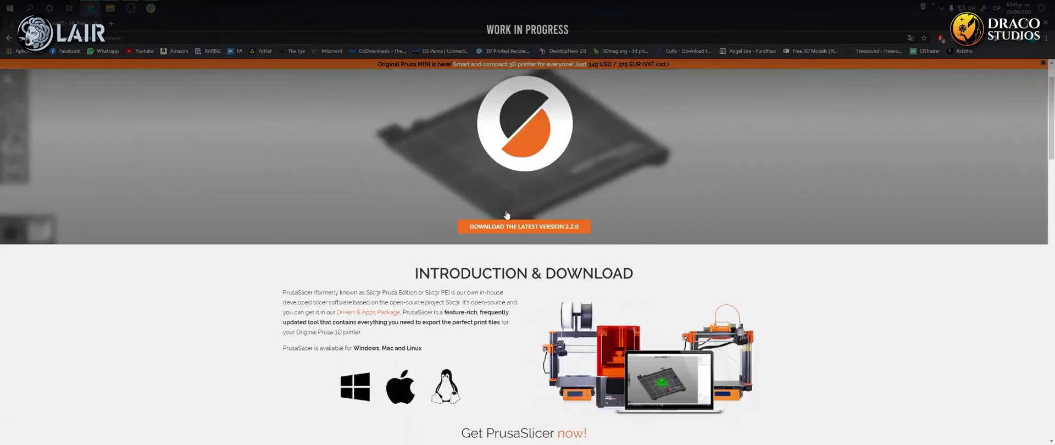
scroll(507, 214, down, 3)
Step: Download the PrusaSlicer 2.2.0 Windows installer and install it through to launch
click(535, 266)
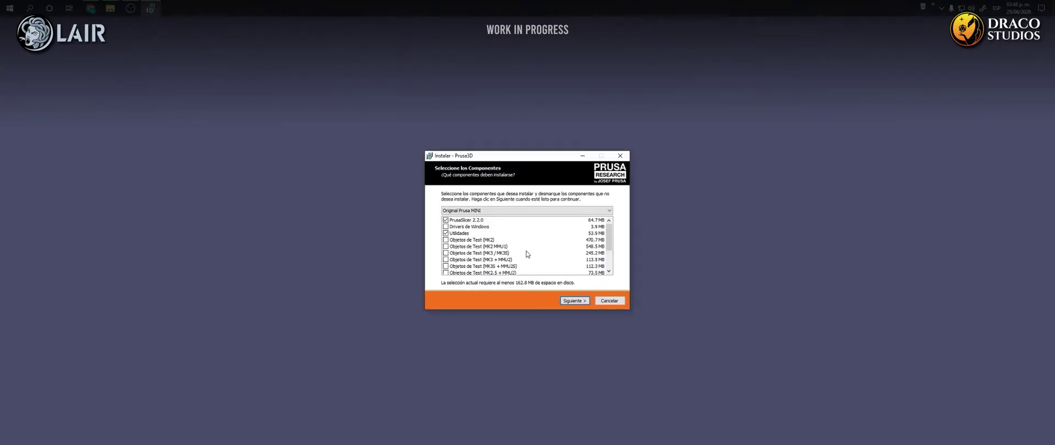
click(574, 300)
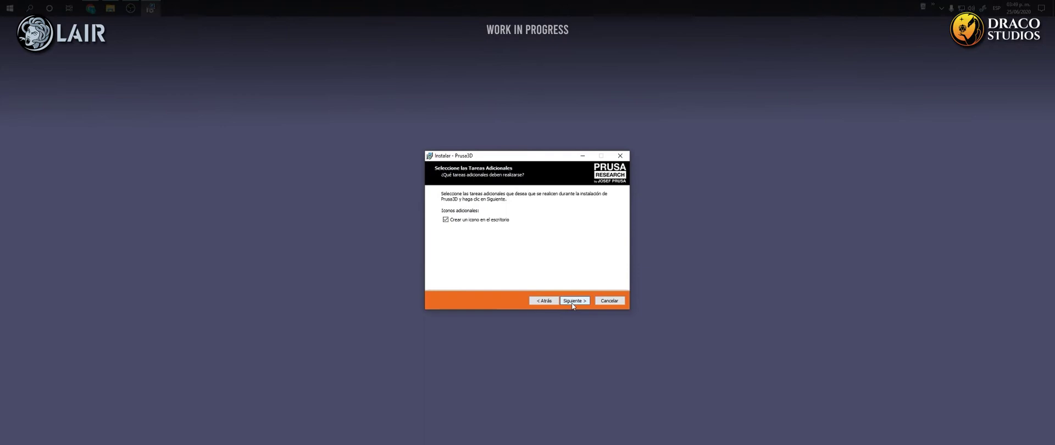
click(574, 300)
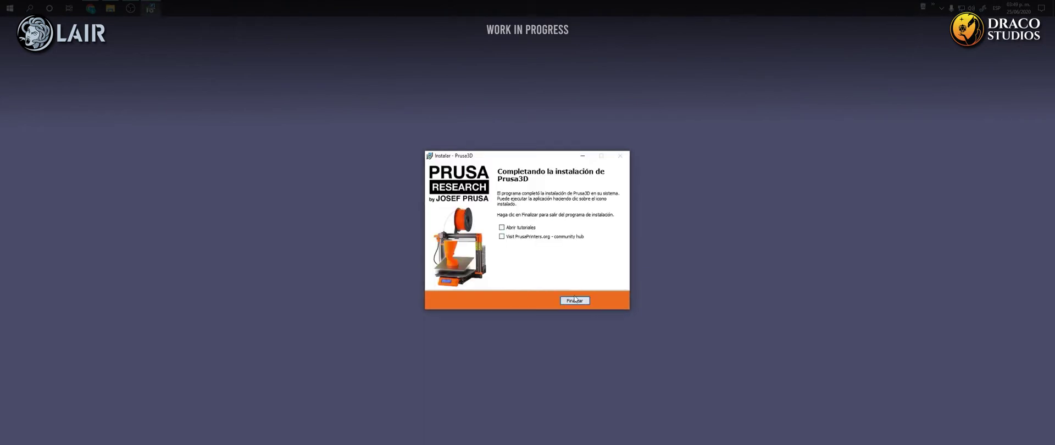
click(575, 300)
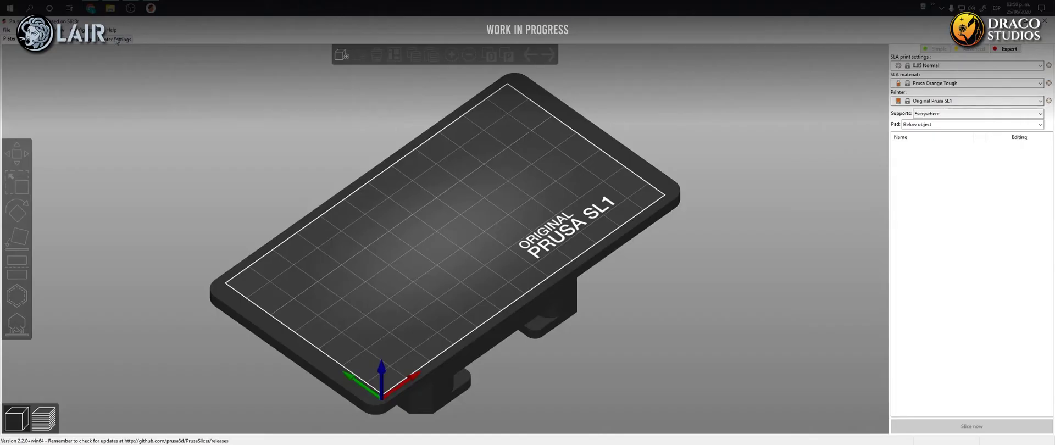
Step: Add the Original Prusa SL1 printer via the Configuration Wizard, then drop Merged_Shiv-Chief.stl onto its bed
click(116, 39)
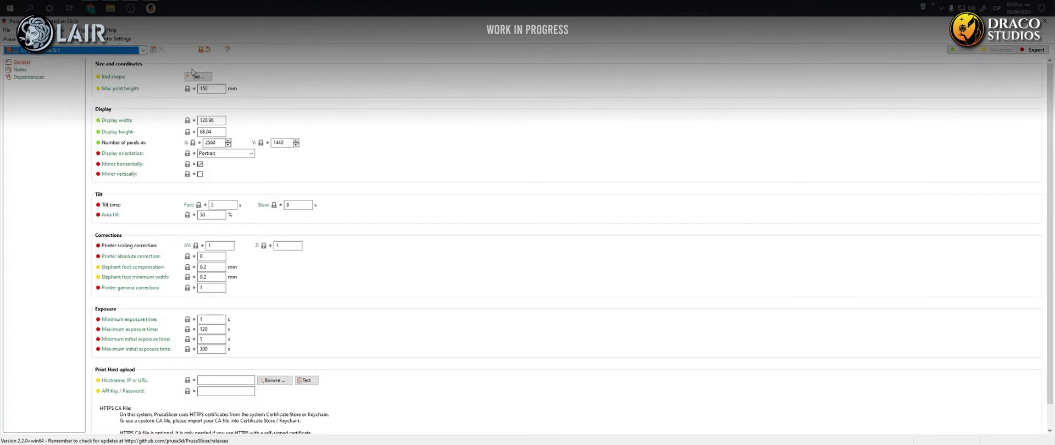
click(143, 53)
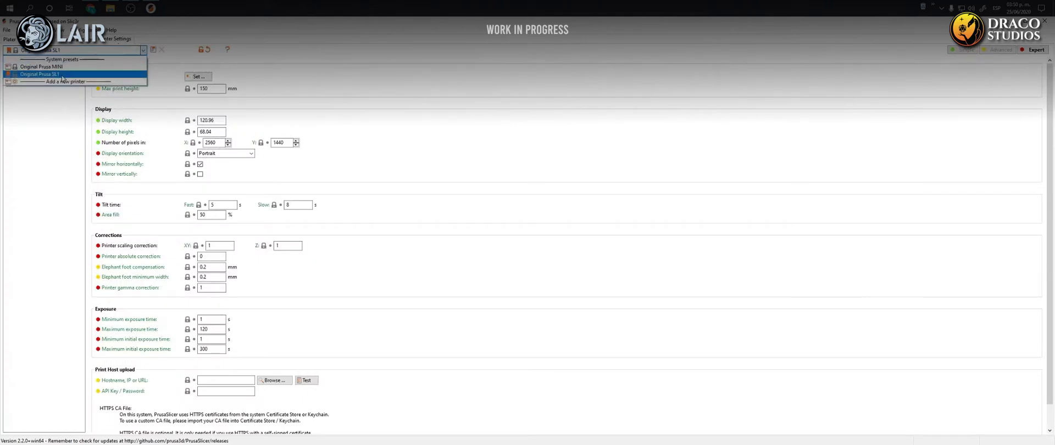
click(88, 86)
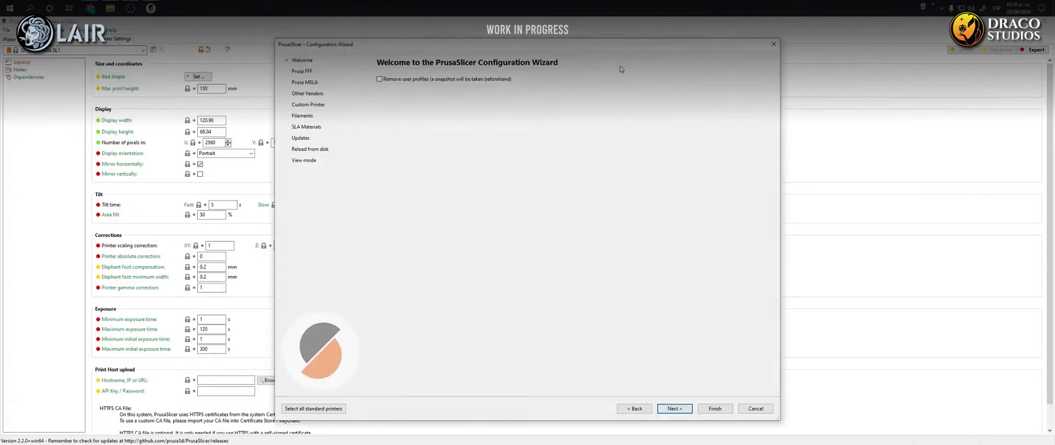
click(305, 82)
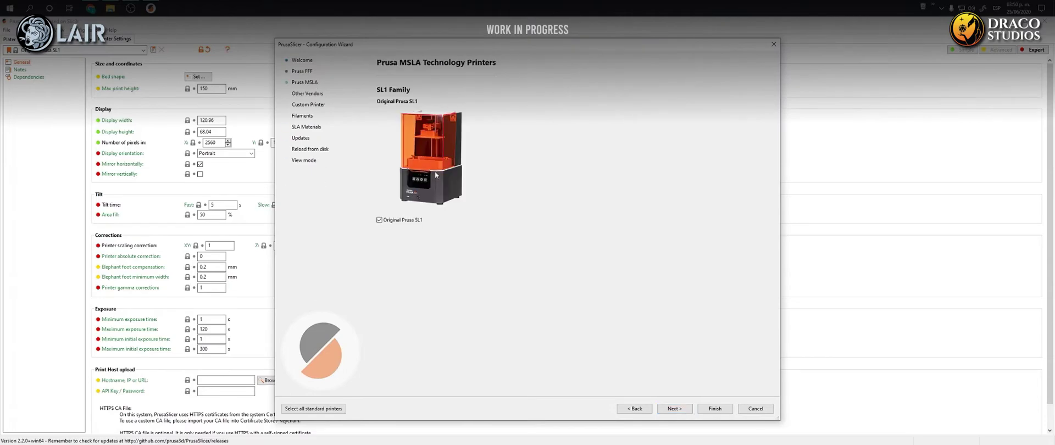
click(714, 409)
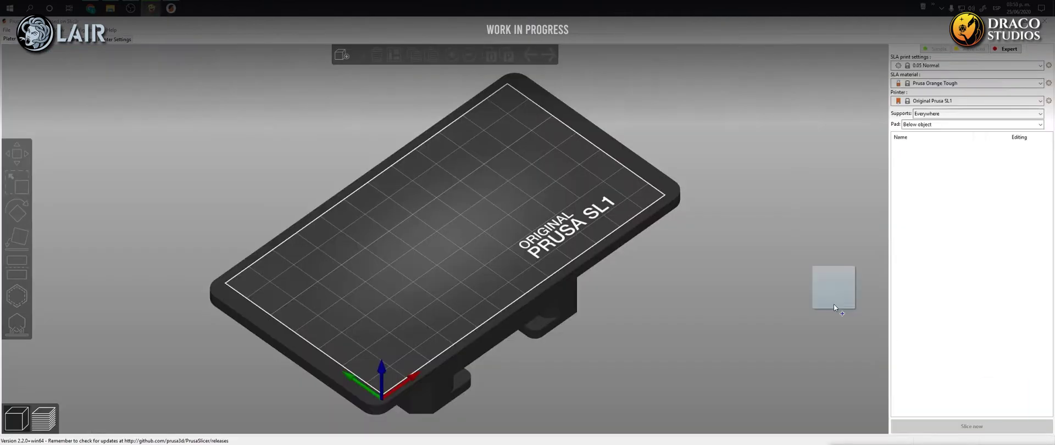
drag(824, 307, 457, 226)
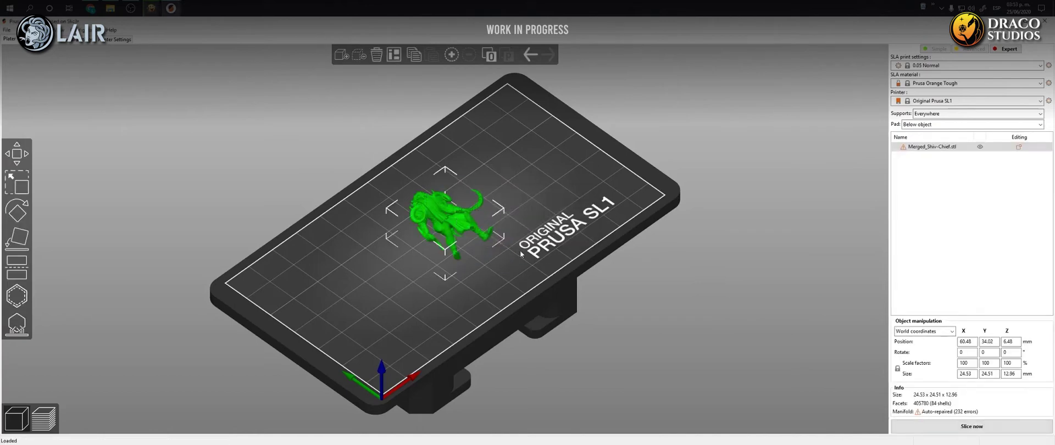
Step: Delete the model from the bed and re-import Merged_Shiv-Chief.stl with File > Import STL
drag(592, 269, 469, 235)
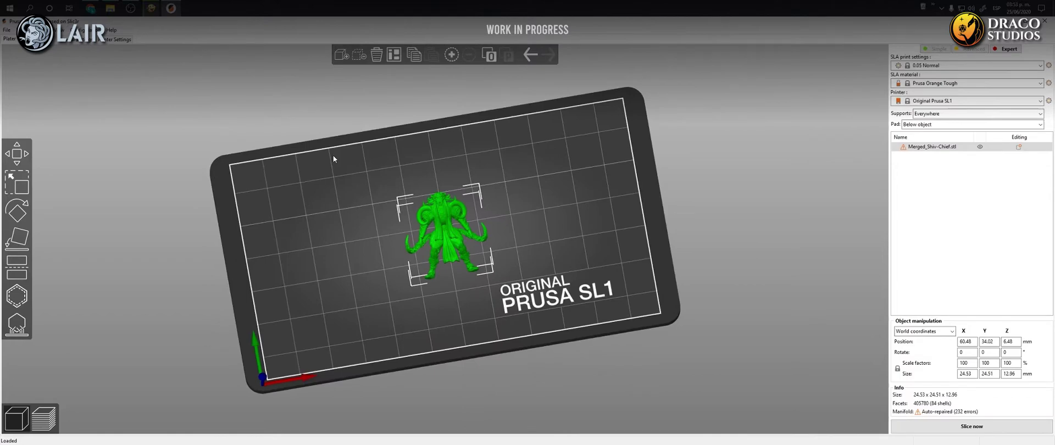
key(Delete)
click(7, 29)
mouse_move(55, 87)
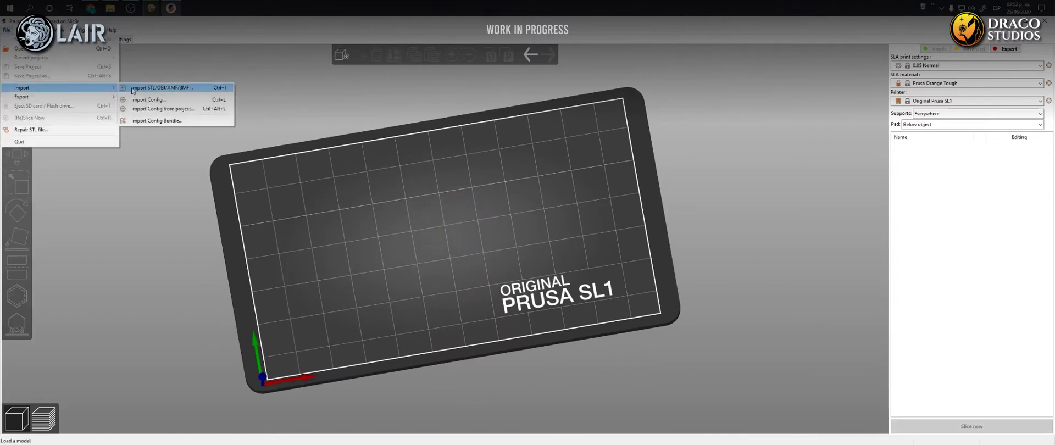
click(176, 90)
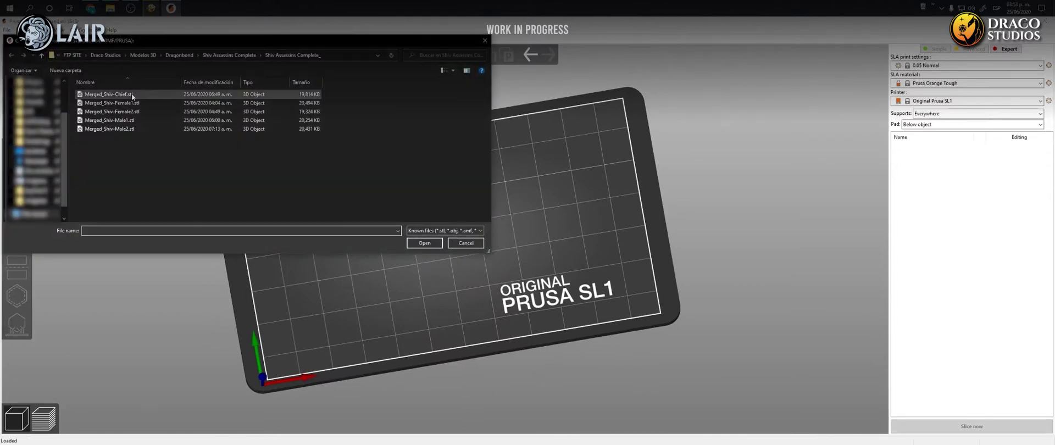
click(131, 94)
double_click(131, 94)
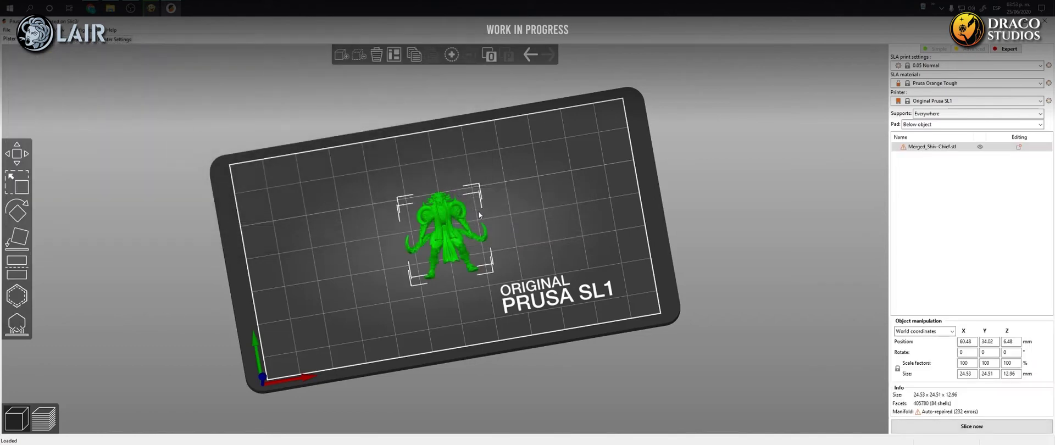
Step: Run Optimize orientation on the Shiv-Chief miniature
right_click(443, 225)
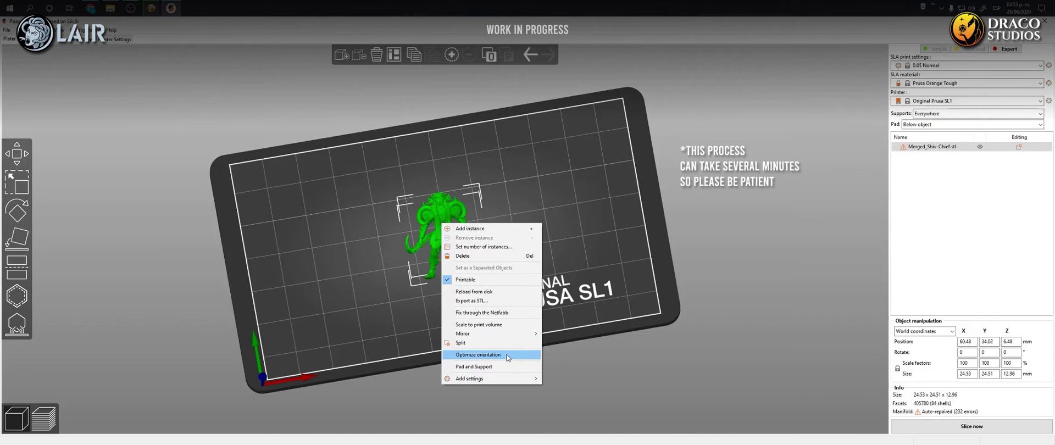
click(488, 355)
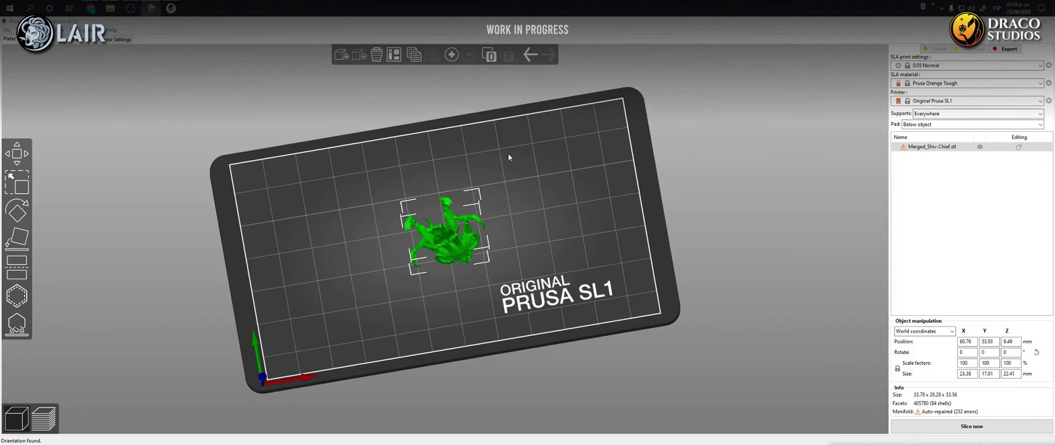
scroll(559, 215, up, 5)
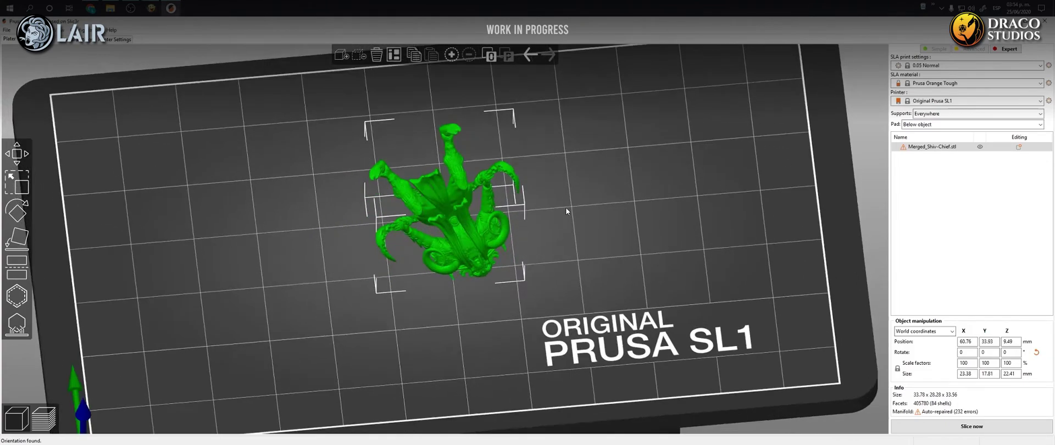
drag(565, 207, 470, 184)
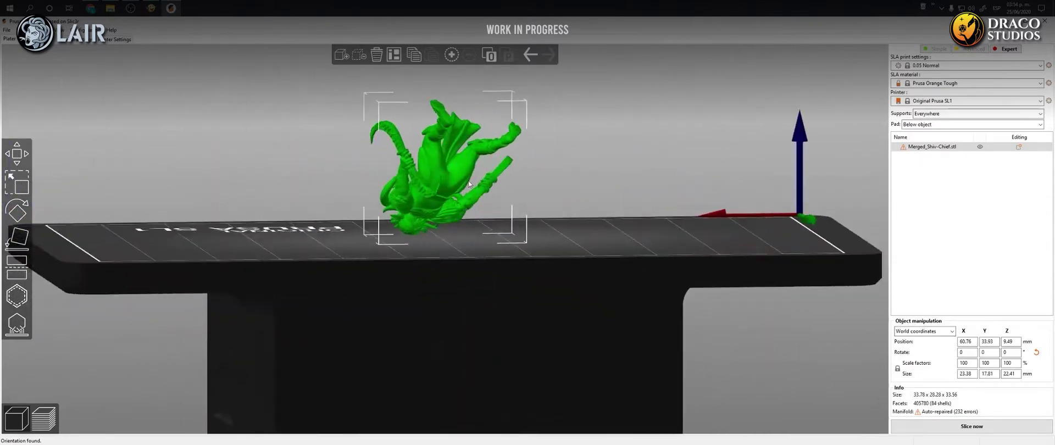
Step: Rotate the miniature to 315° about the X axis
key(0)
key(r)
drag(431, 234, 447, 184)
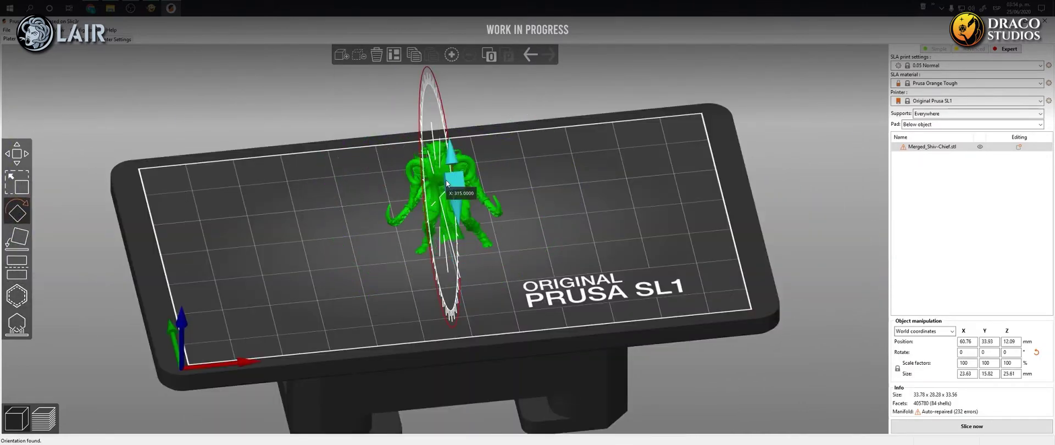
Step: Open support point placement and set support points density to 74% with 1 mm minimal distance
key(1)
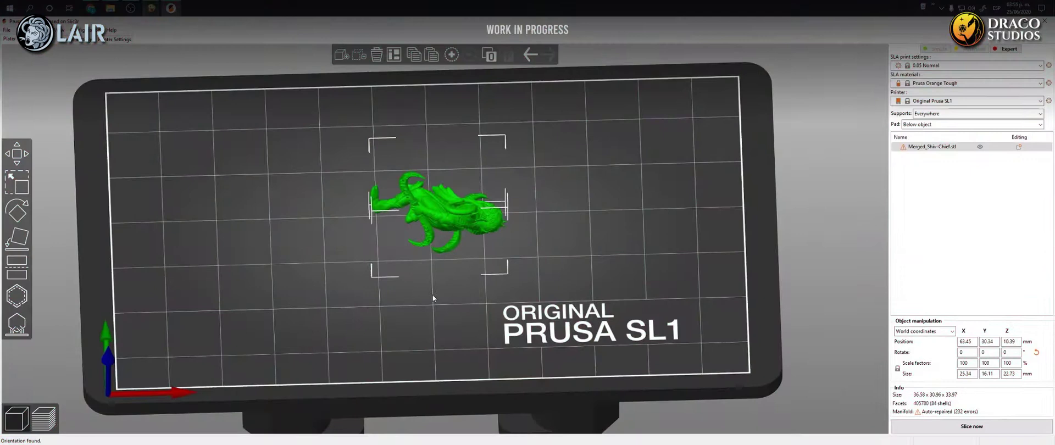
drag(433, 298, 456, 291)
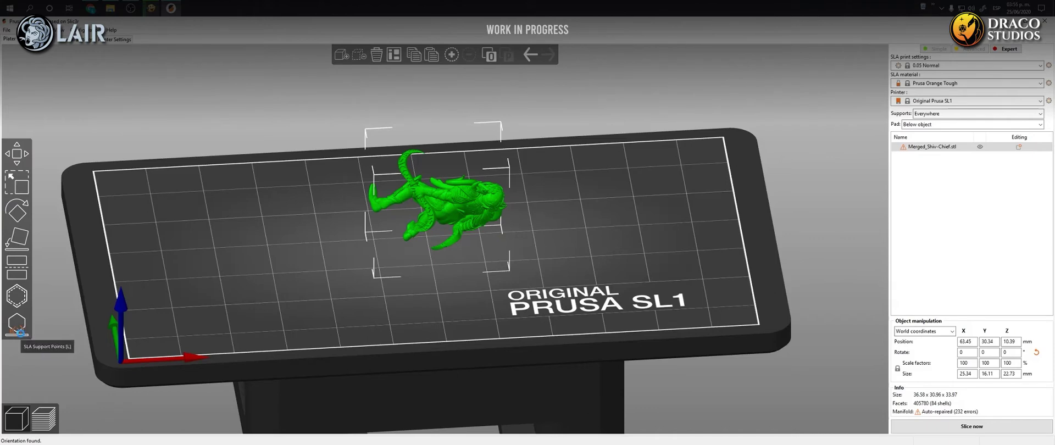
click(21, 333)
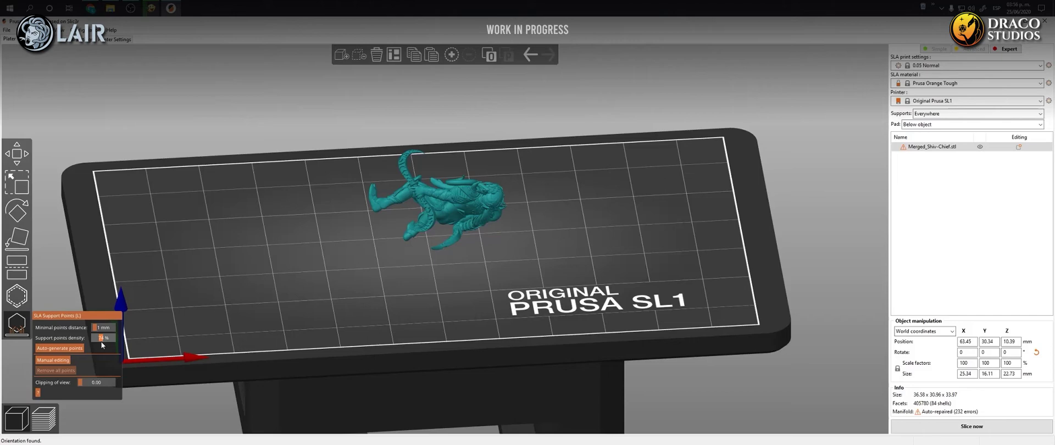
click(101, 341)
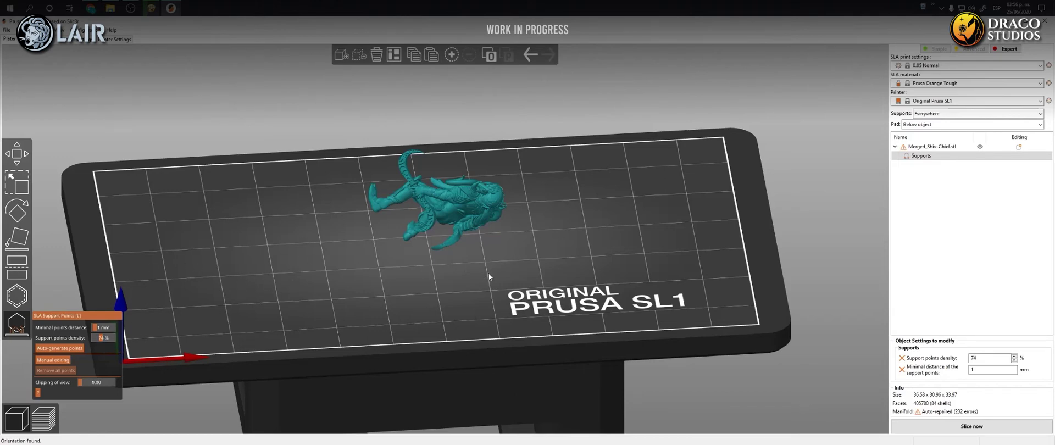
drag(489, 276, 429, 303)
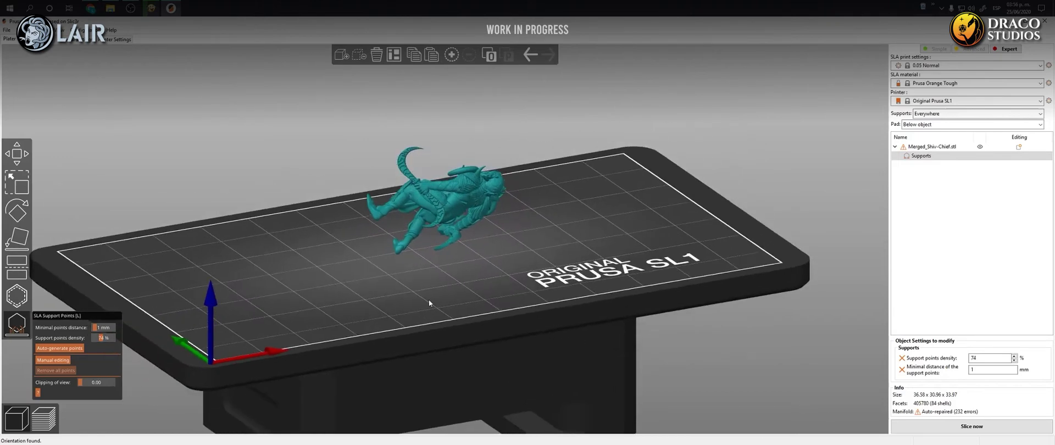
Step: Auto-generate support points, then hand-add points on the head and elsewhere, applying each
click(69, 350)
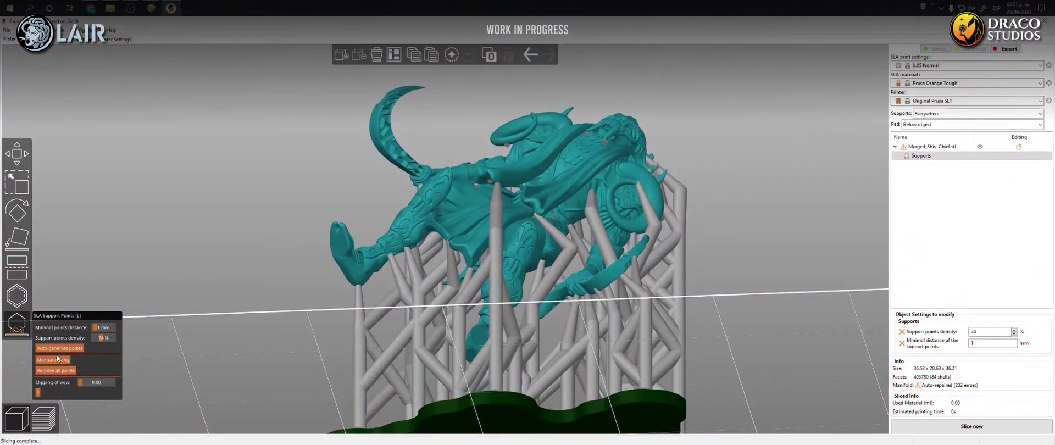
click(58, 360)
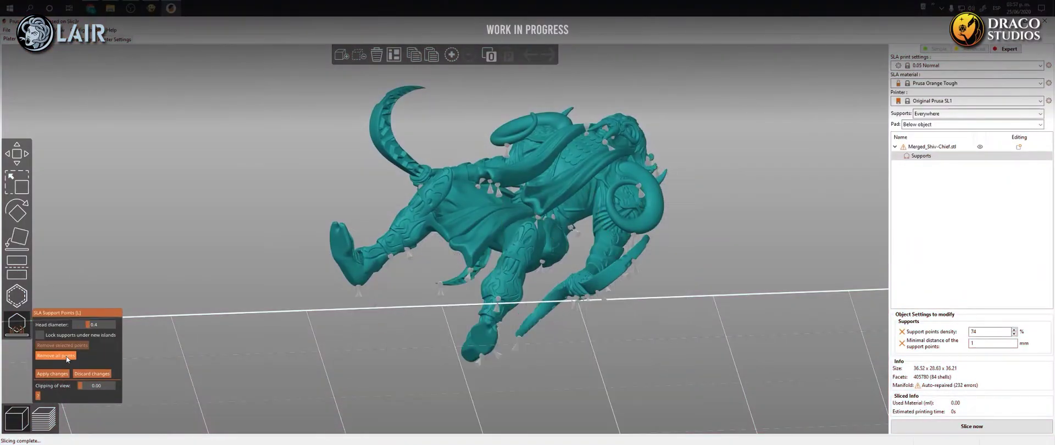
click(506, 148)
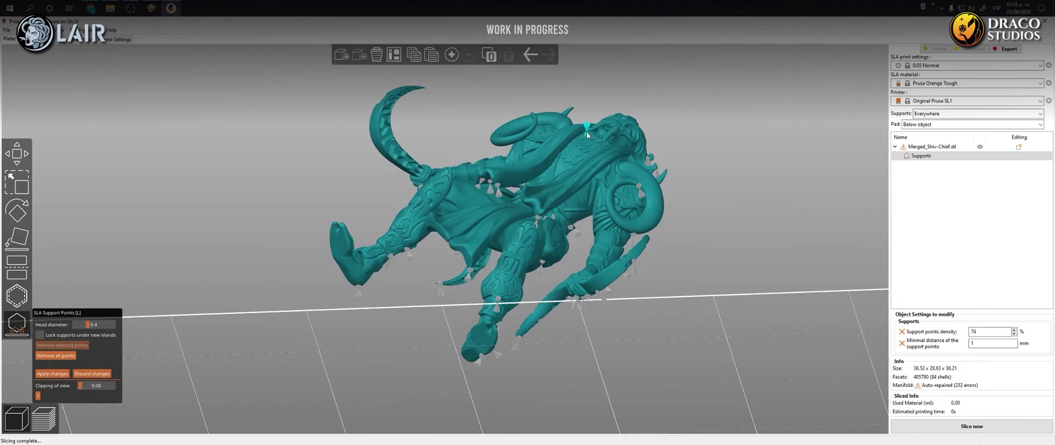
click(53, 374)
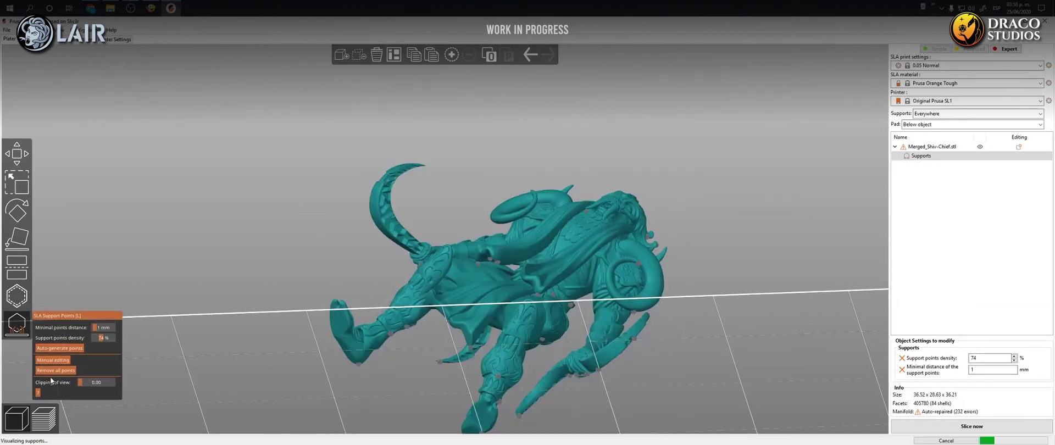
click(53, 359)
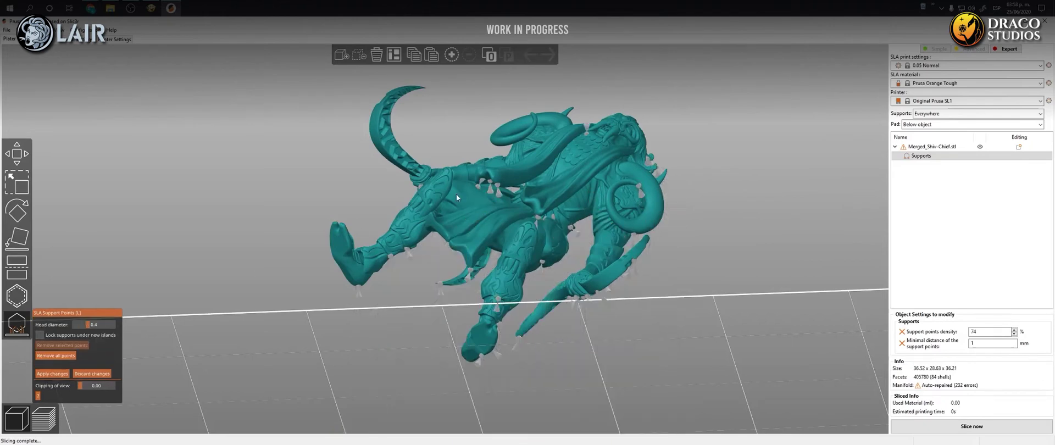
click(587, 133)
click(63, 372)
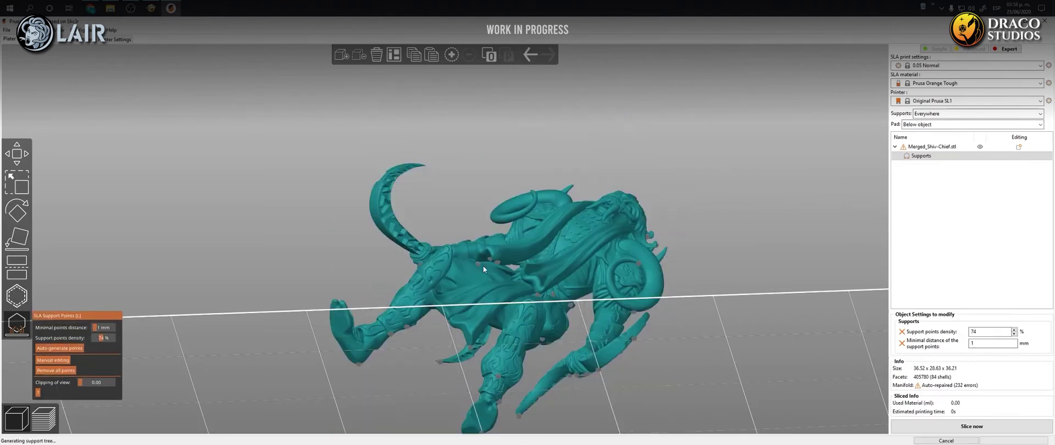
Step: Add an extra support point on the blade and regenerate the supports
mouse_move(741, 196)
mouse_down()
mouse_move(779, 209)
mouse_move(731, 173)
mouse_move(760, 199)
mouse_move(783, 193)
mouse_move(764, 187)
mouse_move(759, 197)
mouse_up()
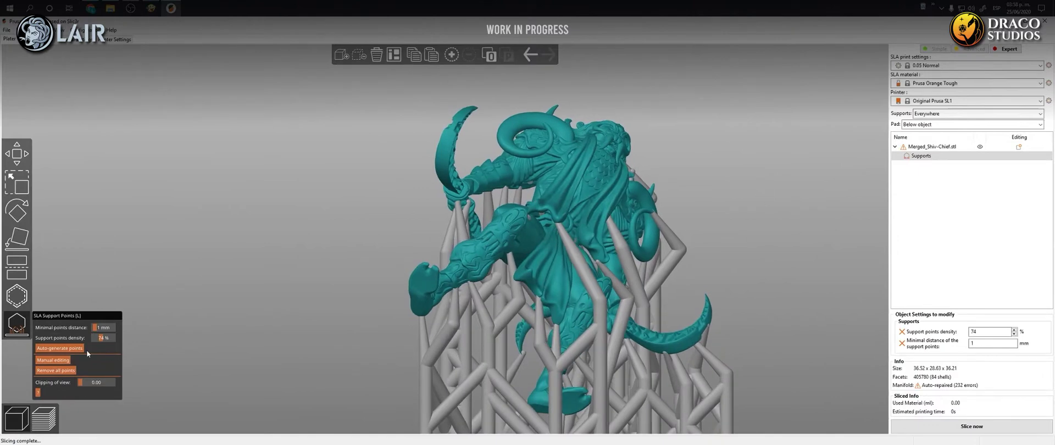
click(55, 360)
key(Return)
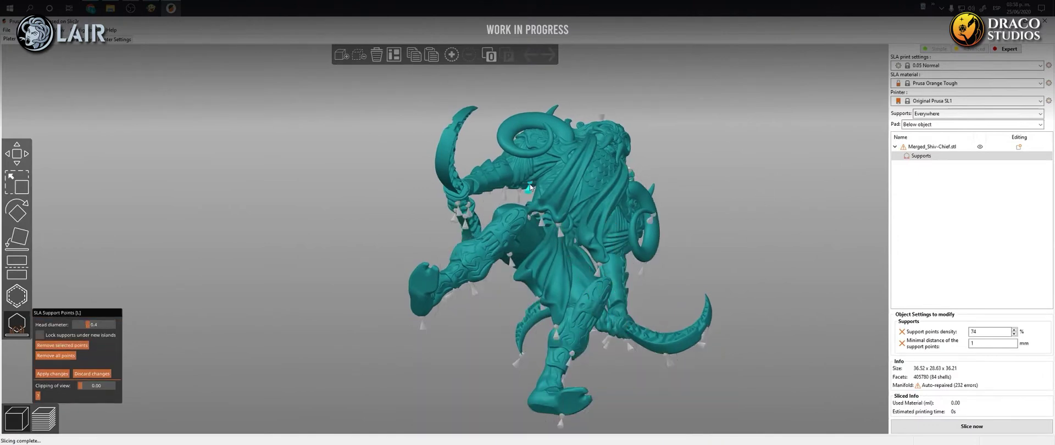
drag(529, 214, 597, 233)
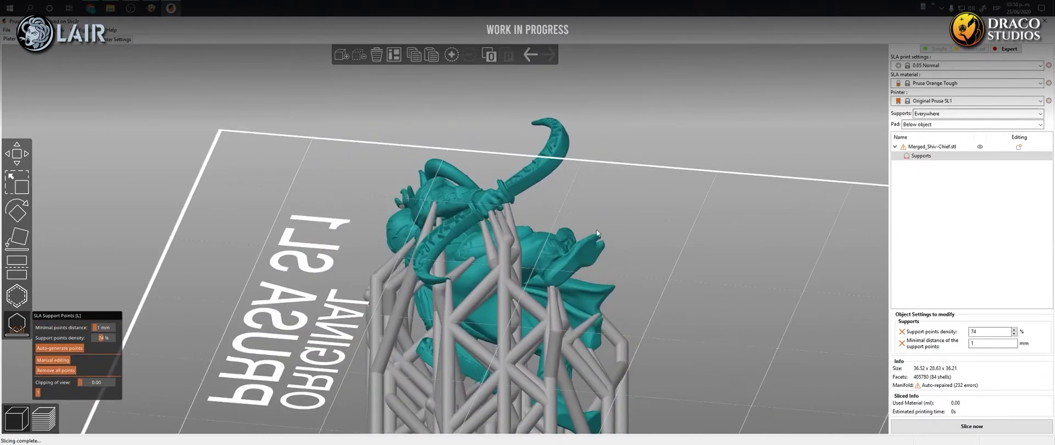
click(44, 361)
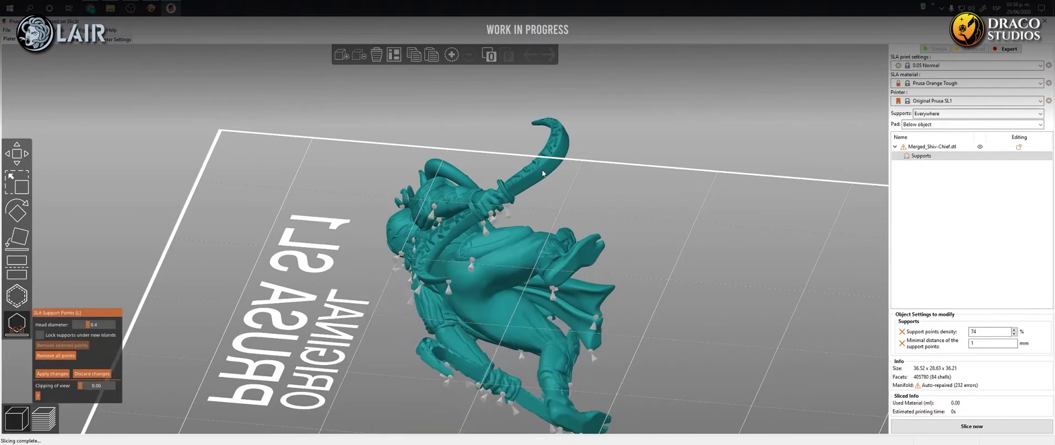
click(529, 185)
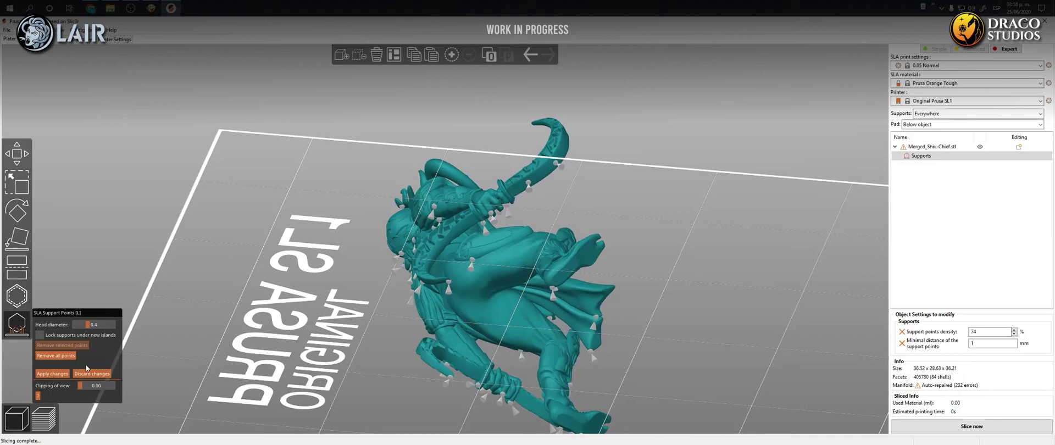
click(52, 374)
drag(683, 205, 625, 190)
Step: Export the plate as STL including supports into a new folder, then inspect the centaur in Chitubox
key(0)
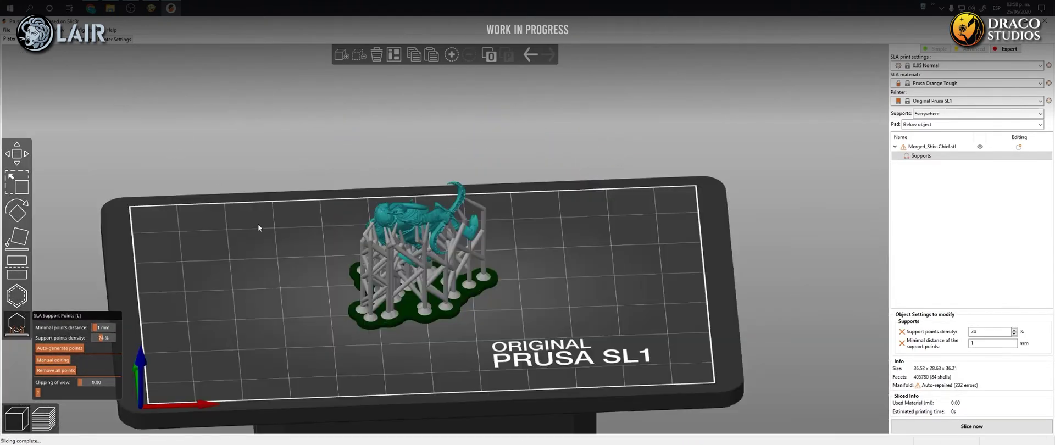
click(7, 30)
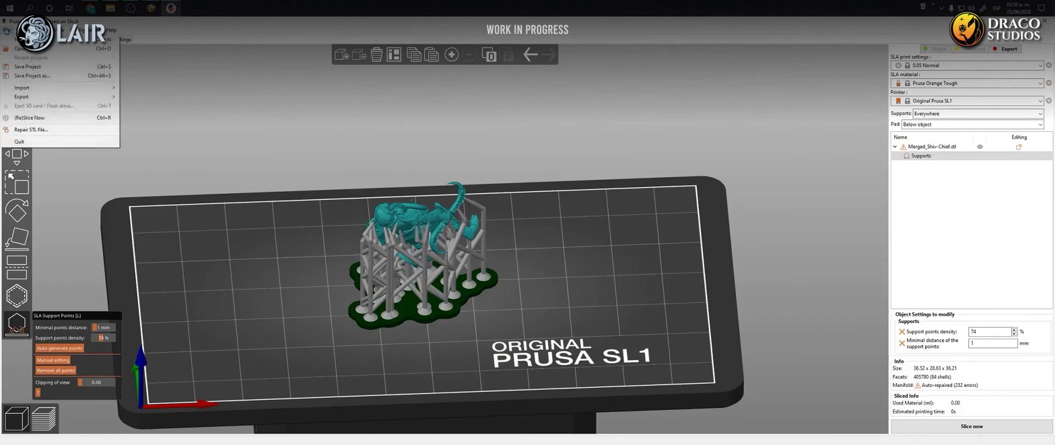
mouse_move(72, 97)
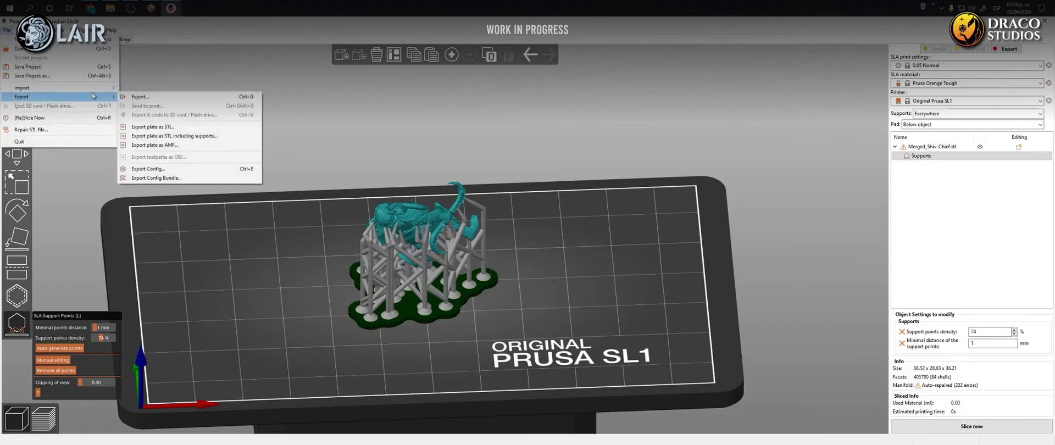
click(184, 137)
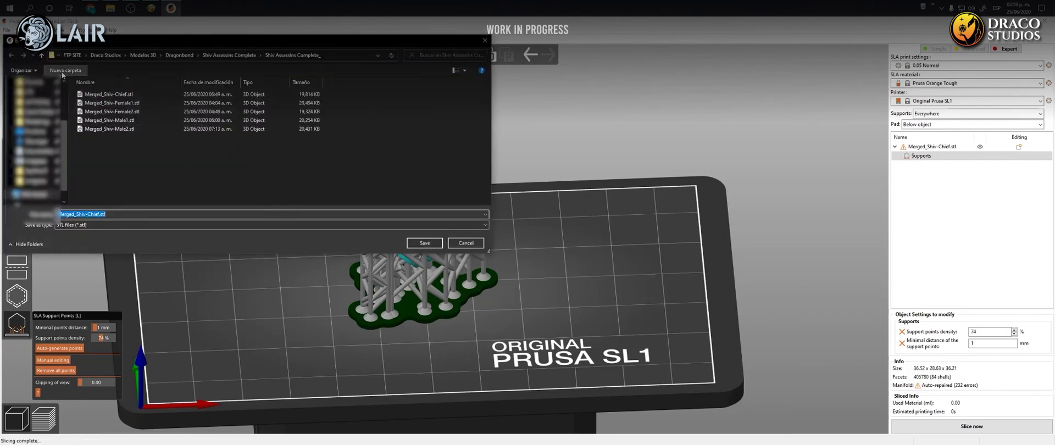
click(62, 71)
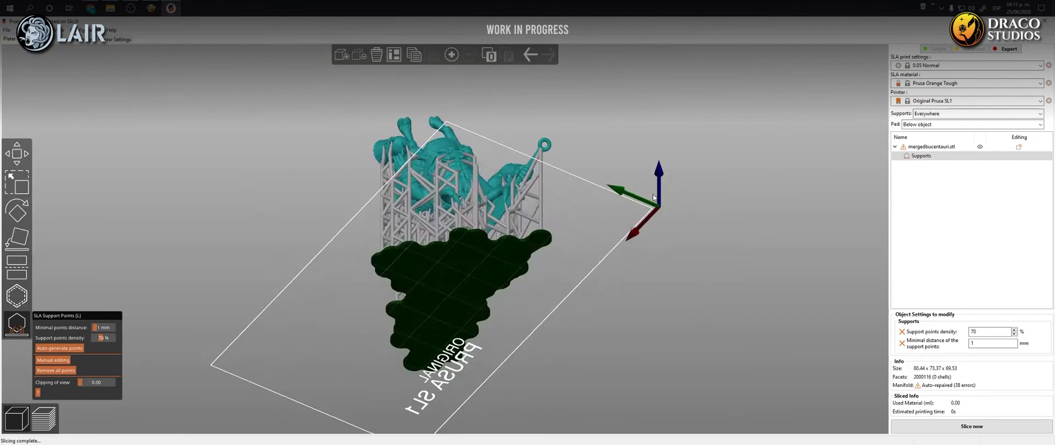
drag(673, 189, 635, 216)
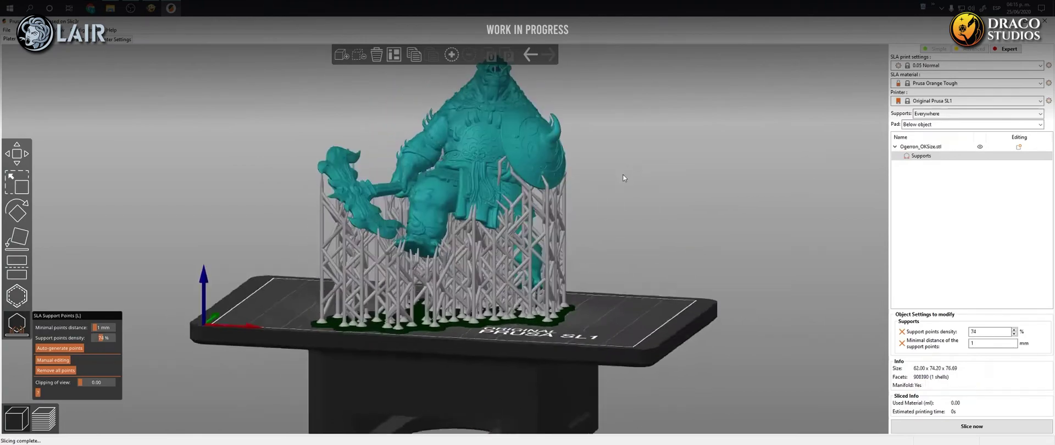
drag(622, 173, 593, 163)
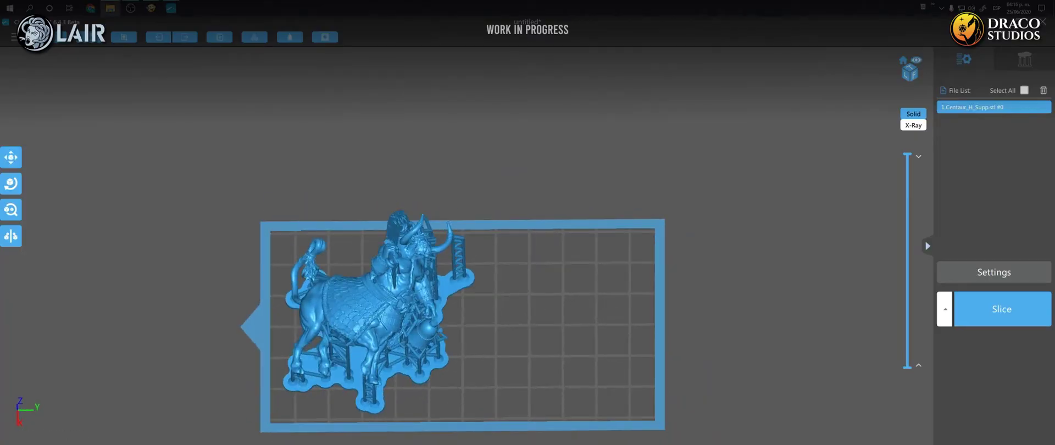
Step: Rotate the Ogerron model about 90° beside the centaur, slice both, and scrub the layers
drag(564, 322, 513, 301)
click(10, 183)
right_drag(513, 300, 519, 316)
click(1040, 312)
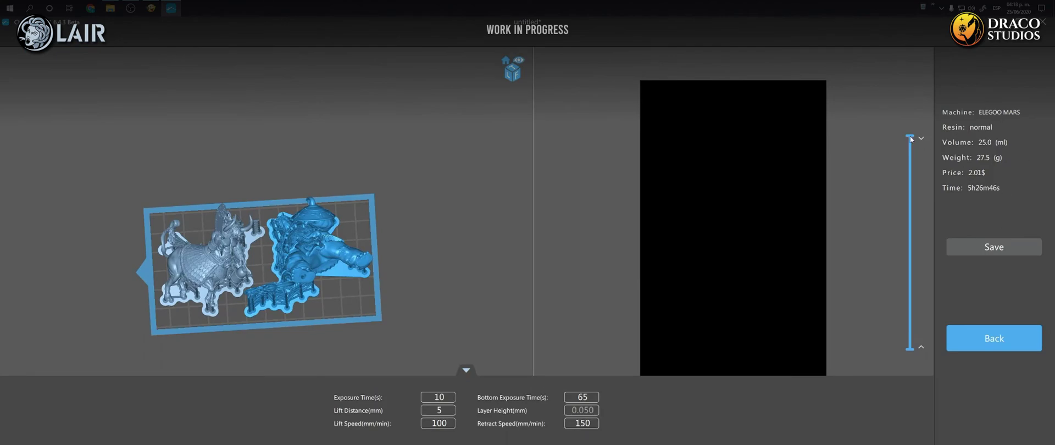
mouse_move(911, 140)
mouse_down()
mouse_move(911, 346)
mouse_move(910, 138)
mouse_up()
click(990, 248)
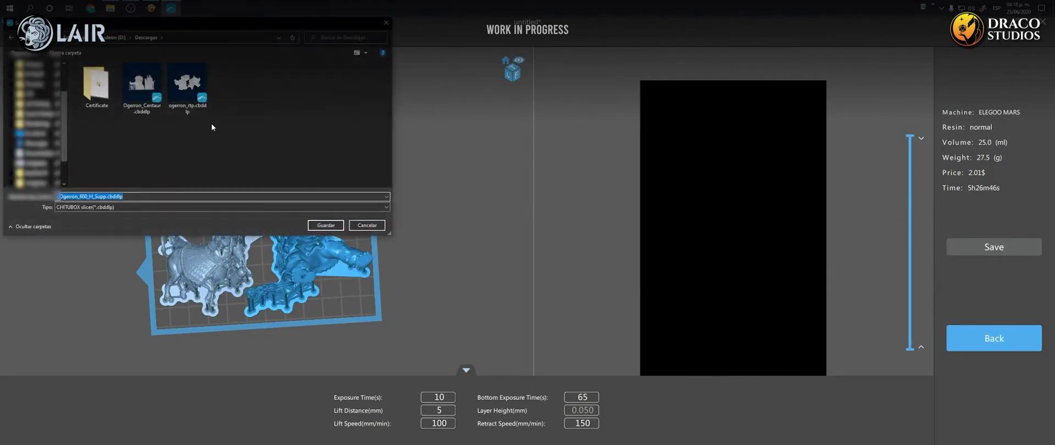